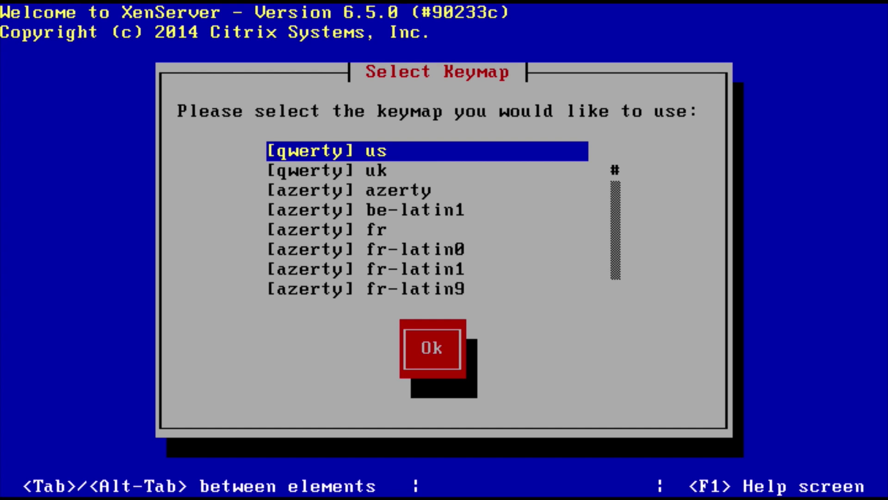
Keep the [qwerty] us keymap, continue past the Welcome notice and accept the Citrix EULA
key("Tab")
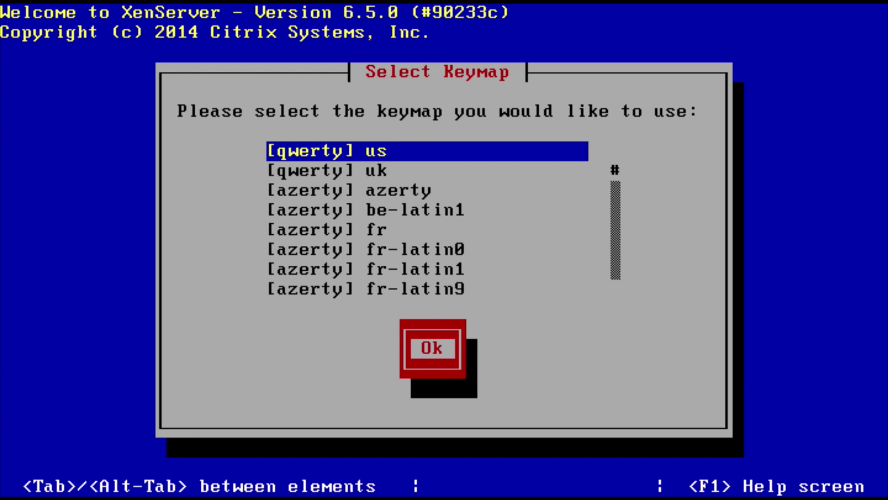
key("Return")
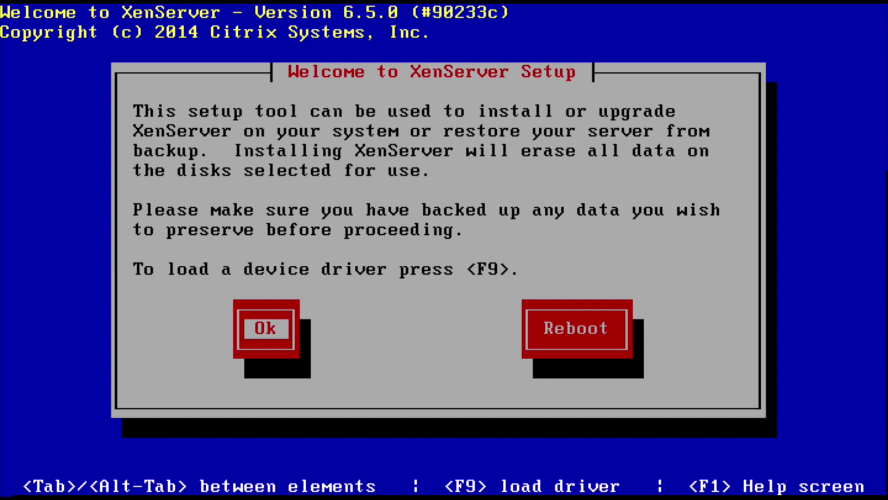
key("Tab")
key("Tab")
key("Return")
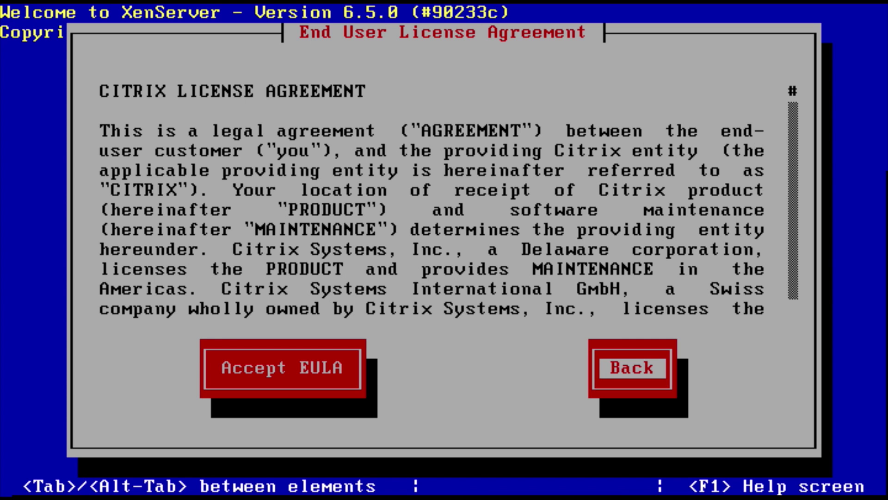
key("Tab")
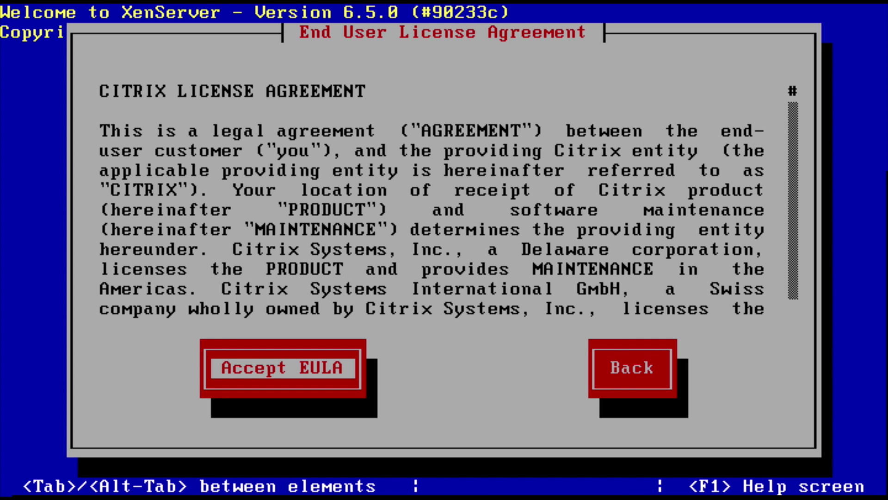
key("Return")
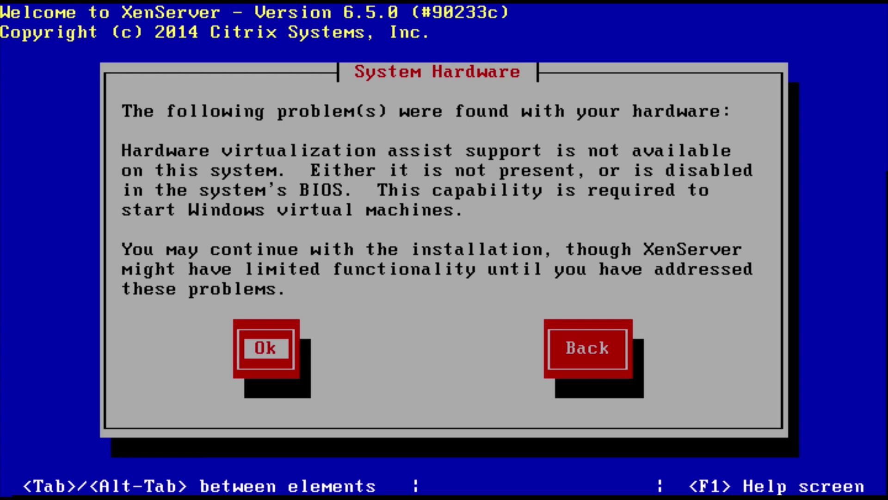
Dismiss the System Hardware warning about missing virtualization assist and continue
key("Return")
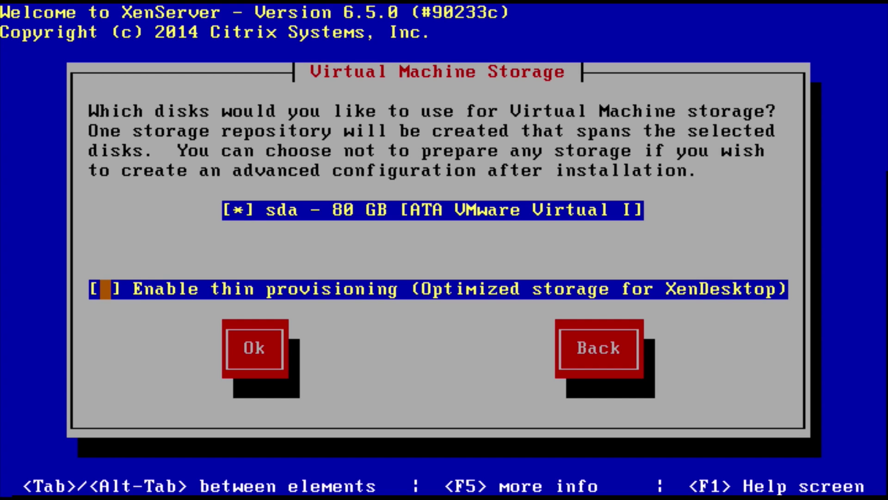
Confirm the 80 GB sda disk for VM storage with thin provisioning left off
key("Tab")
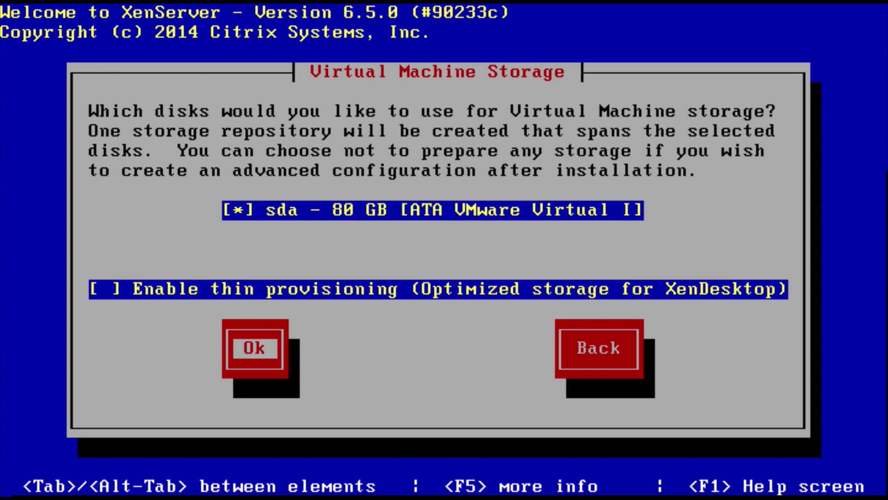
key("Return")
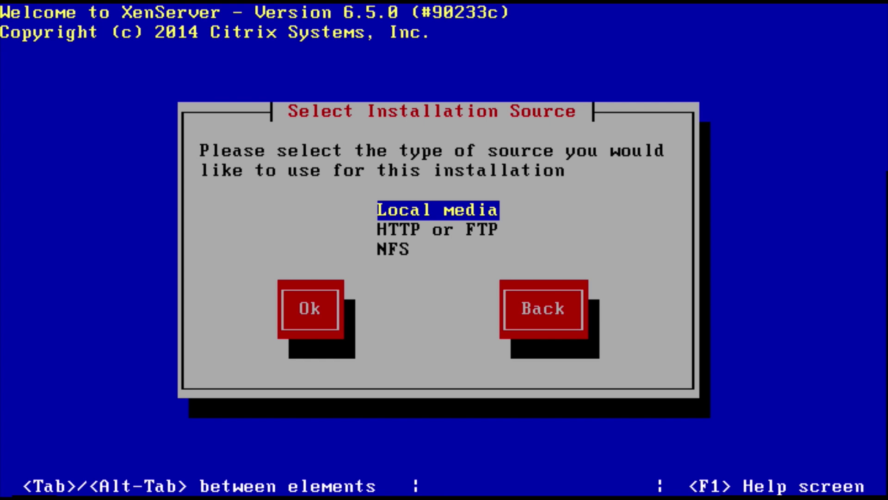
Choose Local media as the installation source
key("Down")
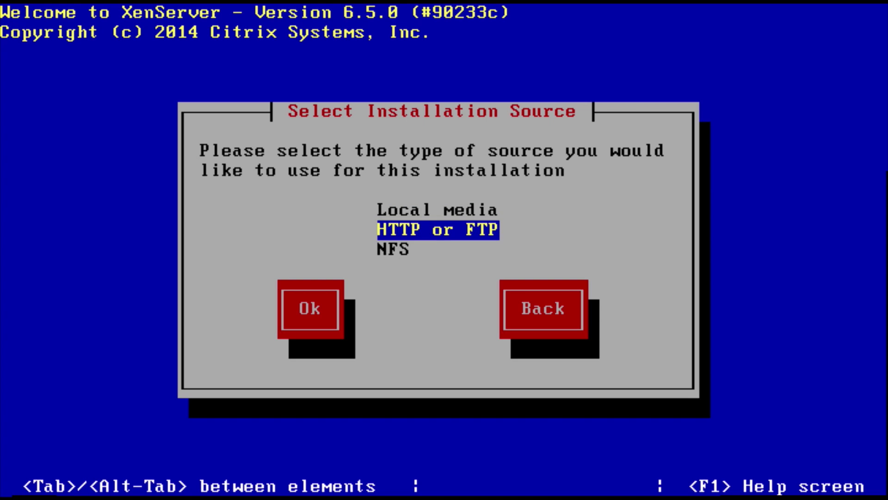
key("Down")
key("Up")
key("Down")
key("Up")
key("Up")
key("Tab")
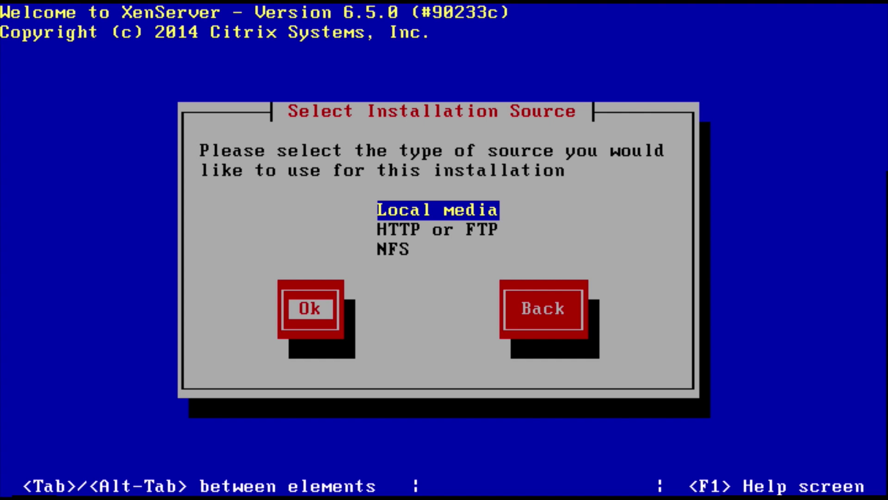
key("Return")
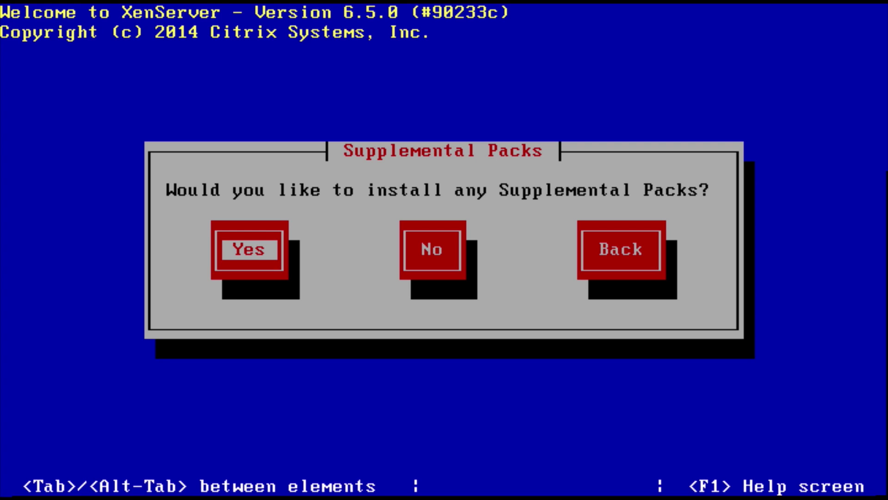
Decline supplemental packs and skip verification of the installation media
key("Tab")
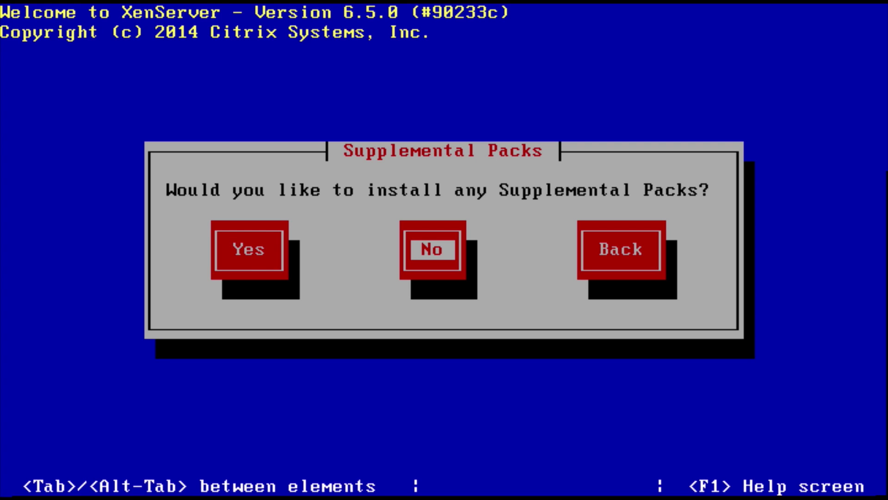
key("Return")
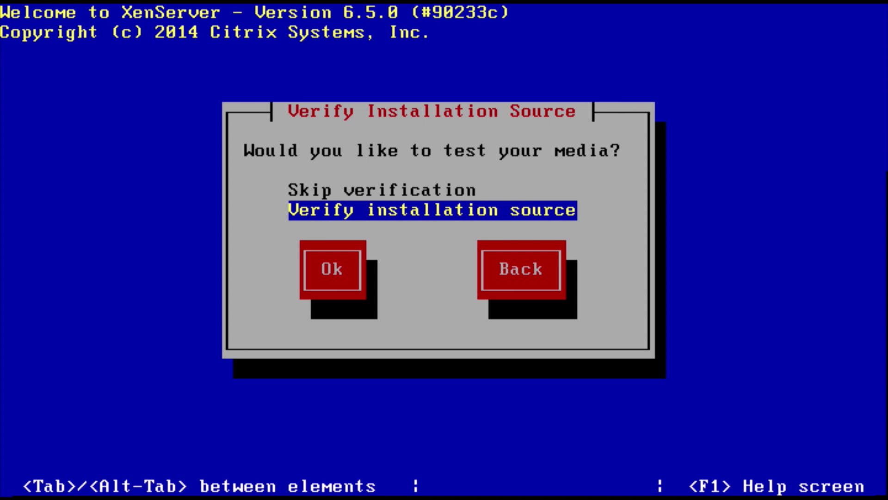
key("Up")
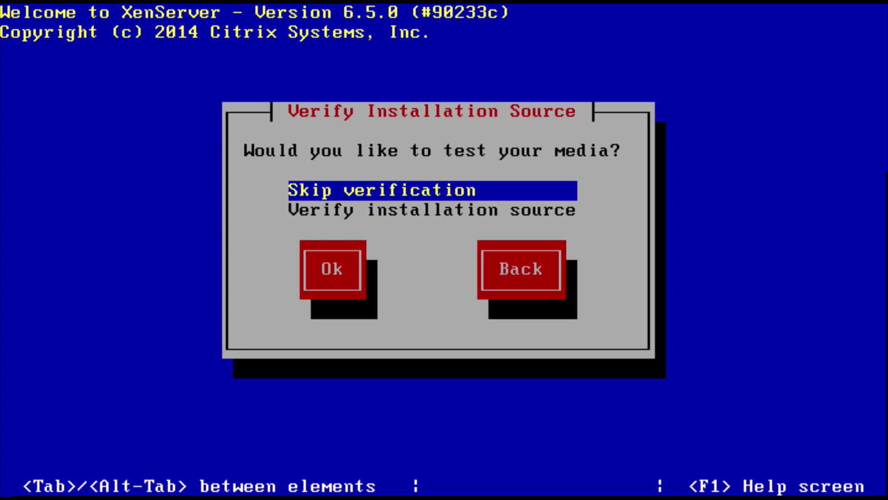
key("Tab")
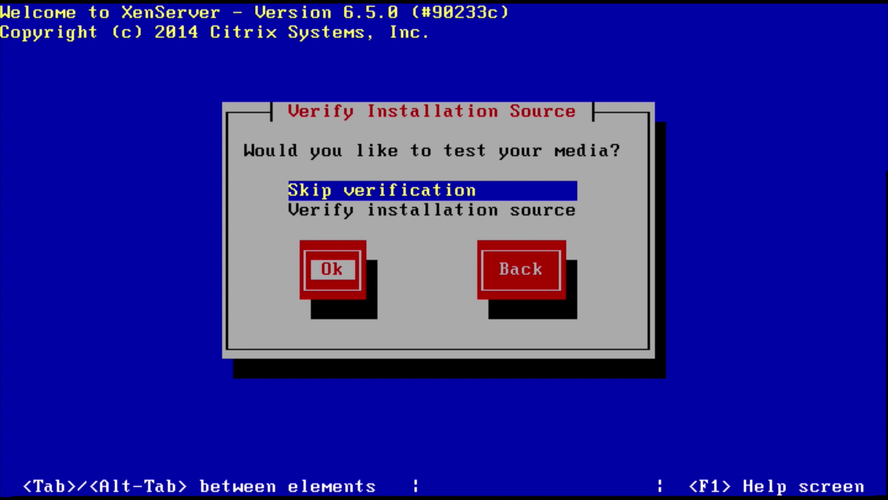
key("Return")
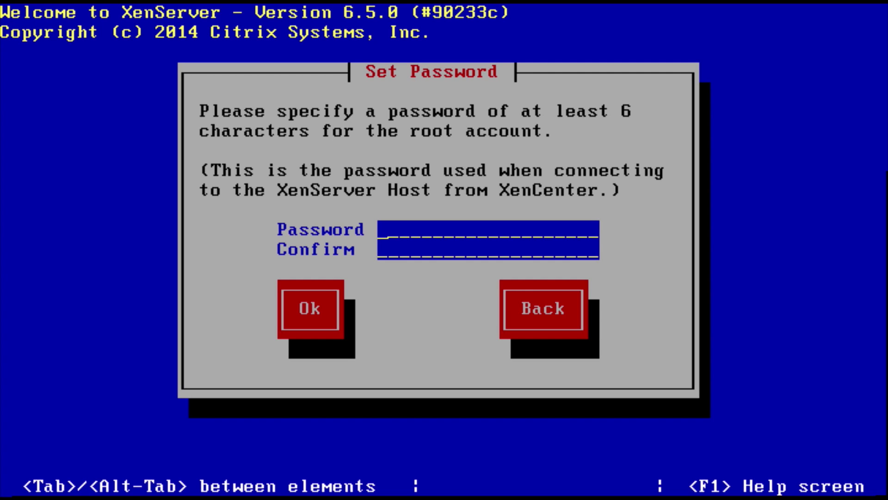
Enter the eight-character root password in both Password and Confirm fields
type("********")
key("Tab")
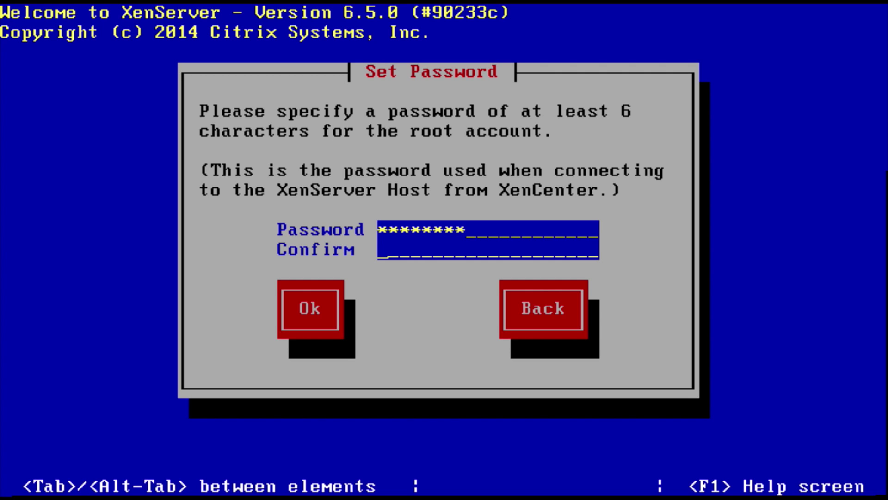
type("********")
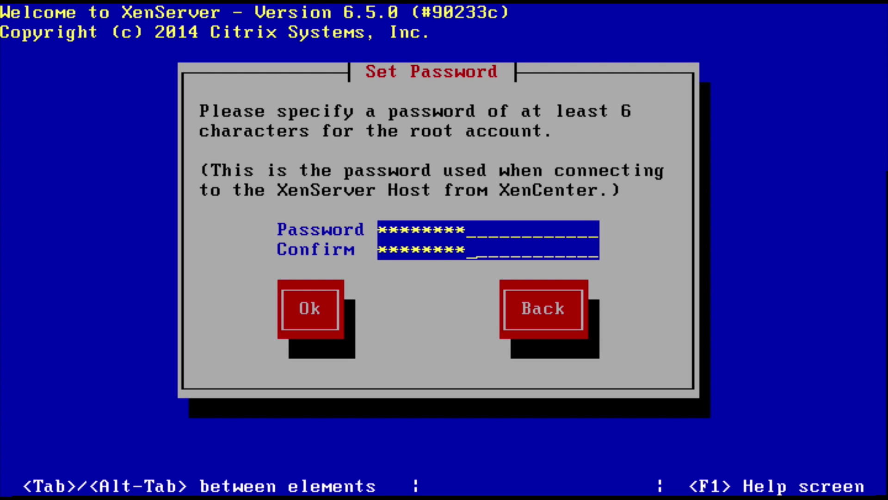
key("Tab")
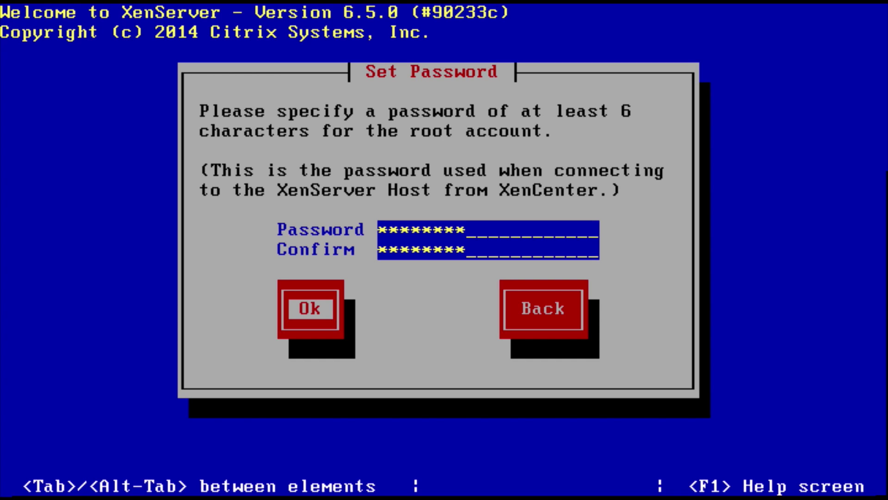
key("Return")
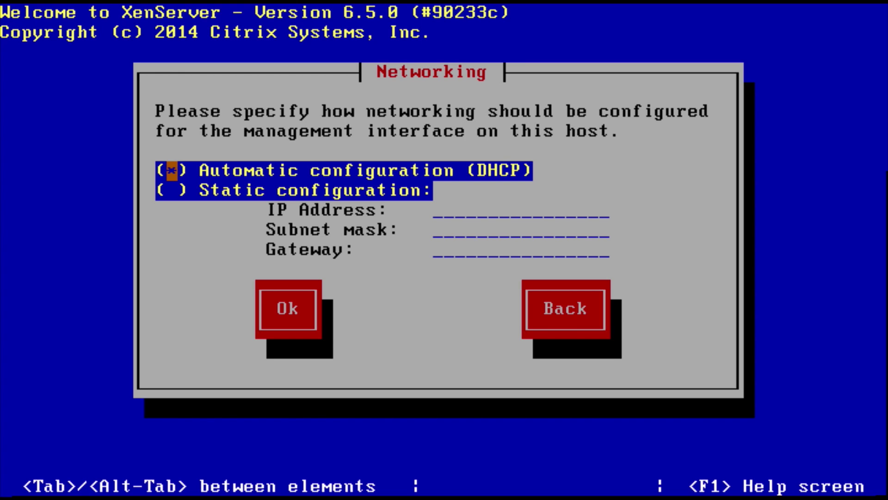
Switch to static networking: IP 172.16.1.250, mask 255.255.255.0, gateway 172.16.1.254
key("Down")
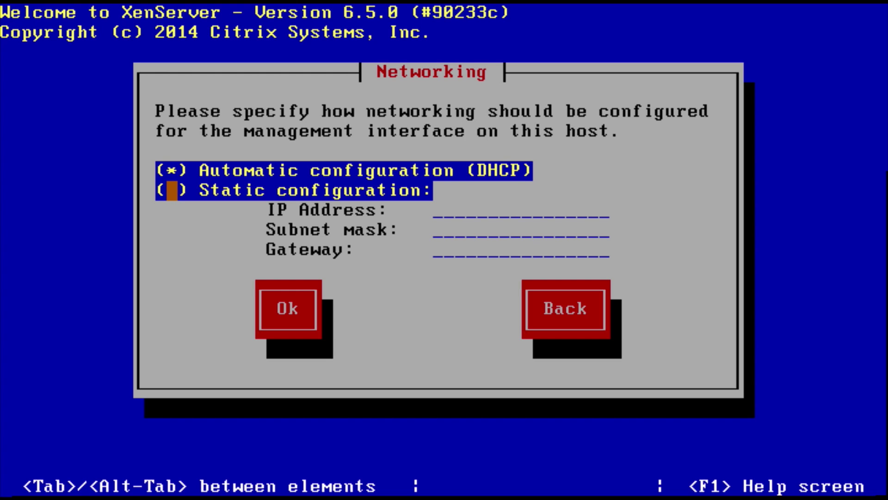
key("space")
key("Tab")
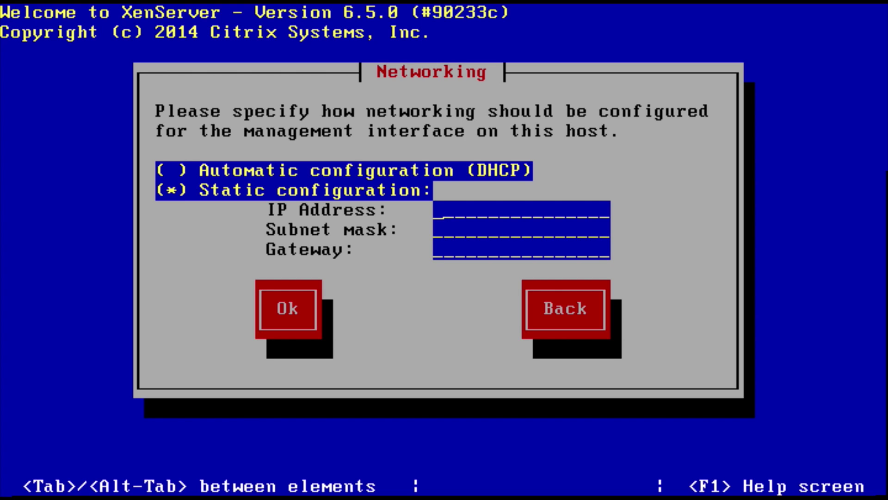
type("172.16.1")
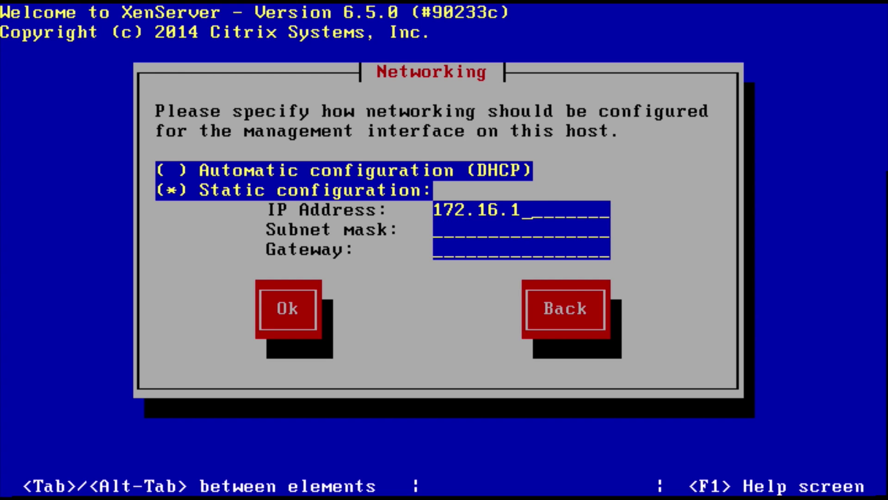
type(".20")
key("BackSpace")
type("50")
key("Tab")
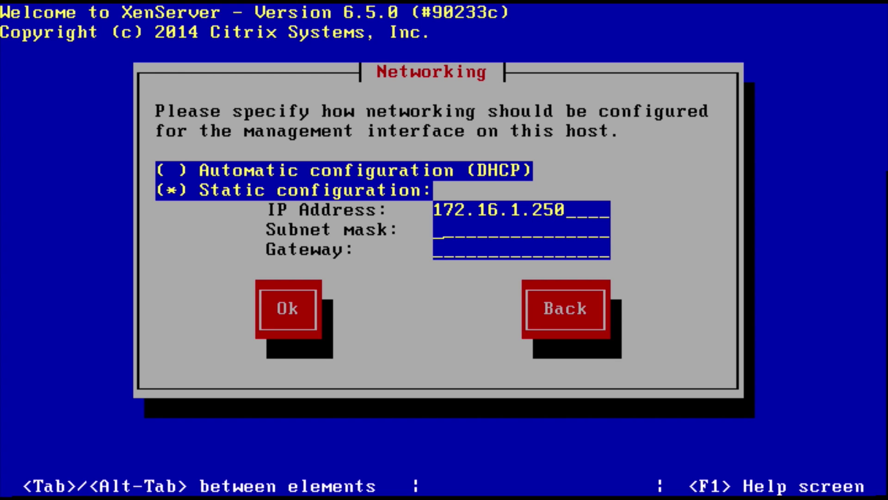
type("255.255.2")
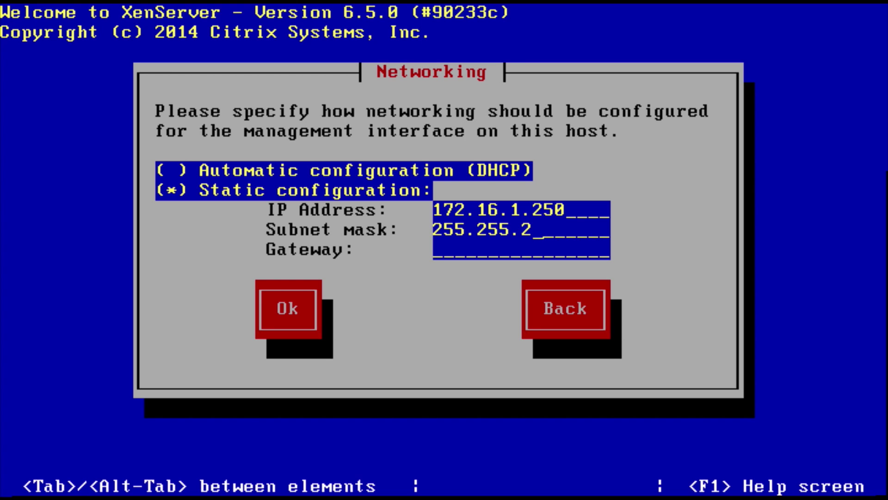
type("55.0")
key("Tab")
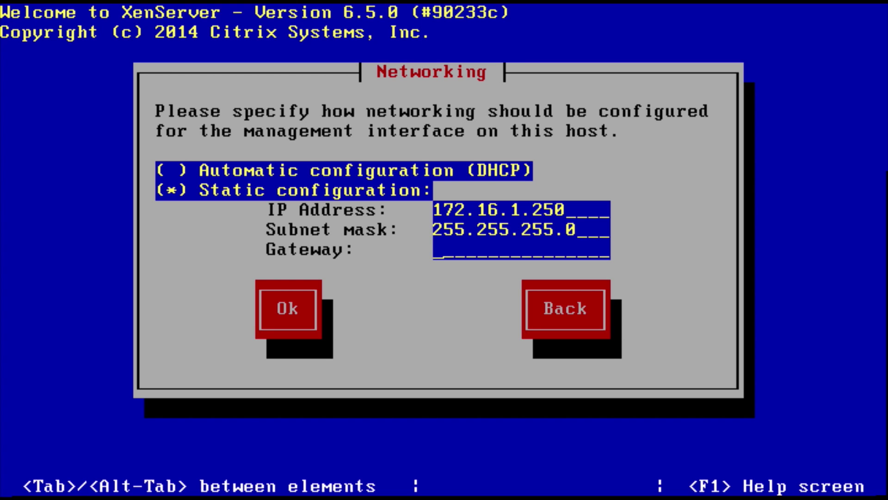
type("172.16.1.254")
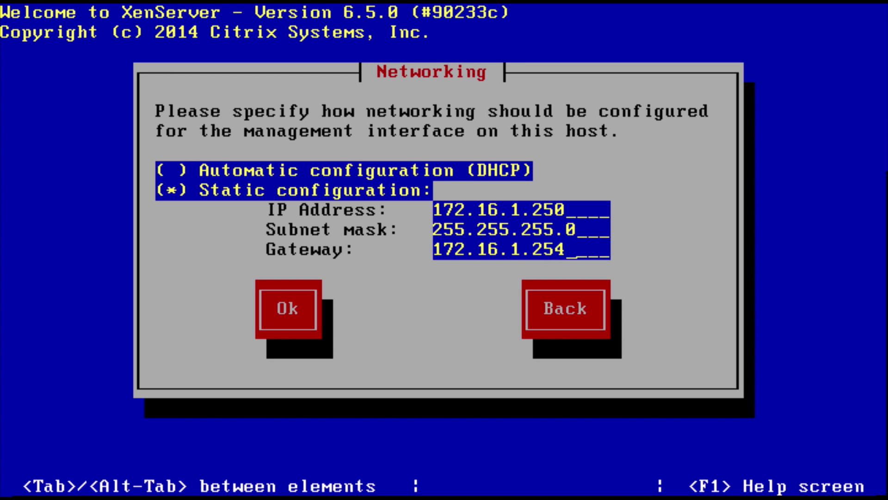
key("Tab")
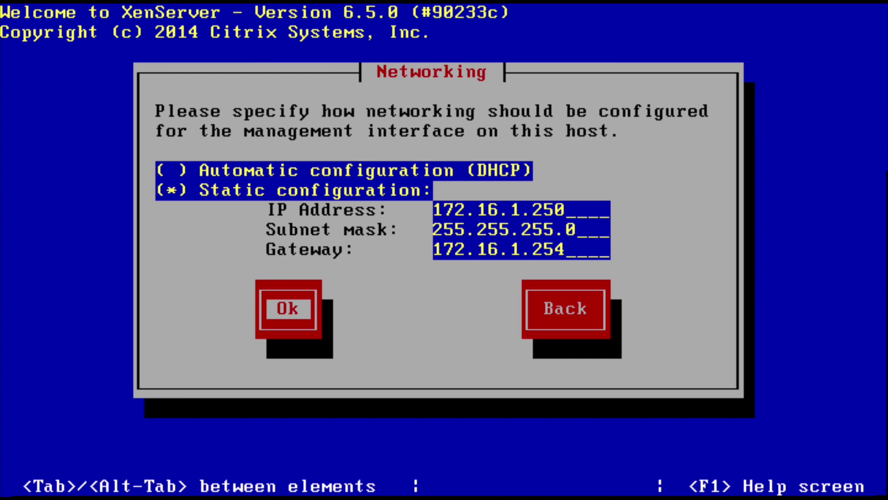
key("Return")
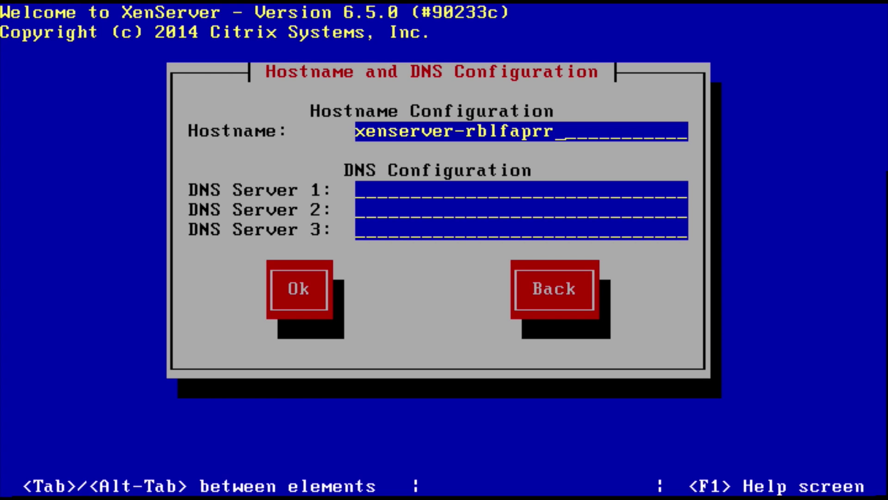
Replace the default hostname with xenservertest.local and set DNS Server 1 to 172.16.1.50
key("BackSpace")
key("BackSpace")
key("BackSpace")
key("BackSpace")
key("BackSpace")
key("BackSpace")
key("BackSpace")
key("BackSpace")
key("BackSpace")
key("BackSpace")
key("BackSpace")
key("BackSpace")
key("BackSpace")
key("BackSpace")
key("BackSpace")
key("BackSpace")
key("BackSpace")
key("BackSpace")
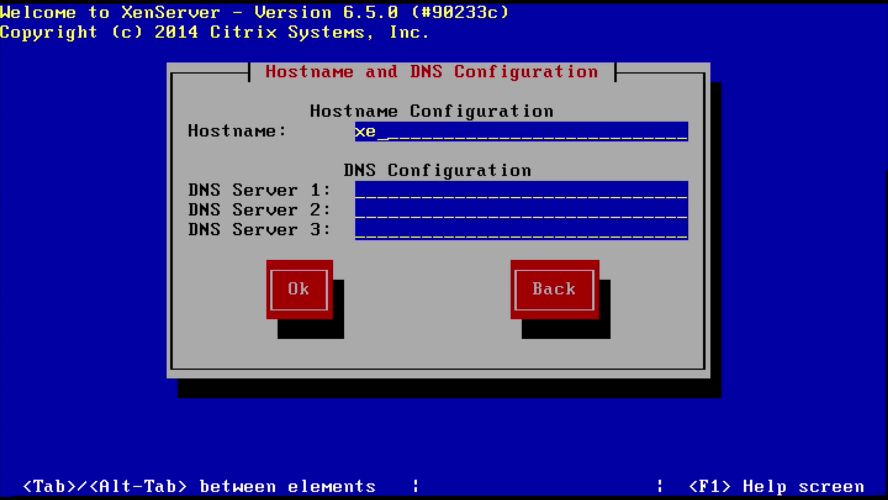
type("xenservertest")
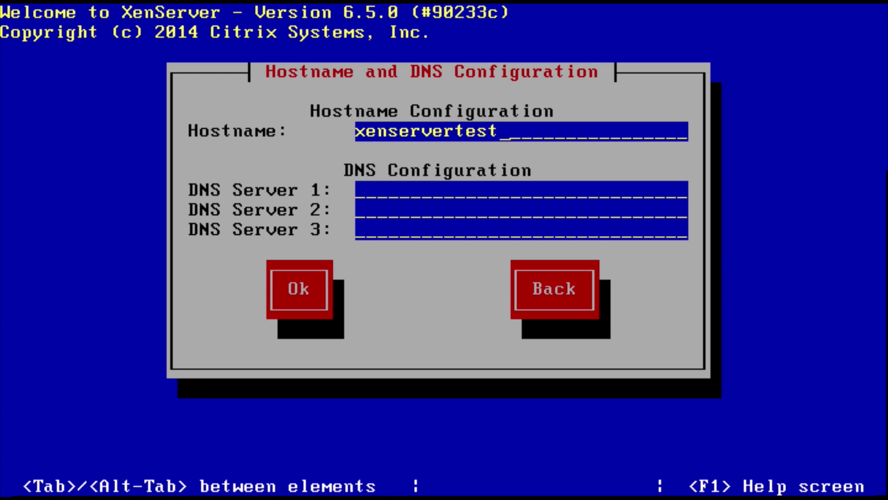
type(".local")
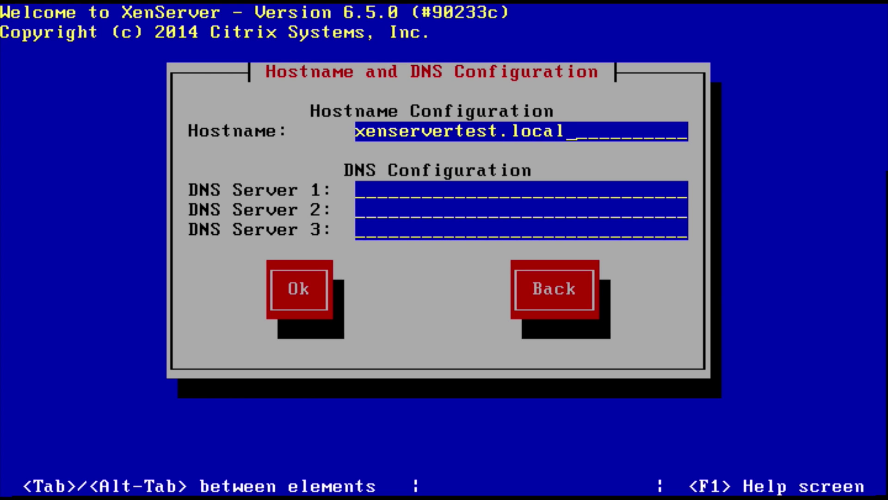
key("Tab")
type("172")
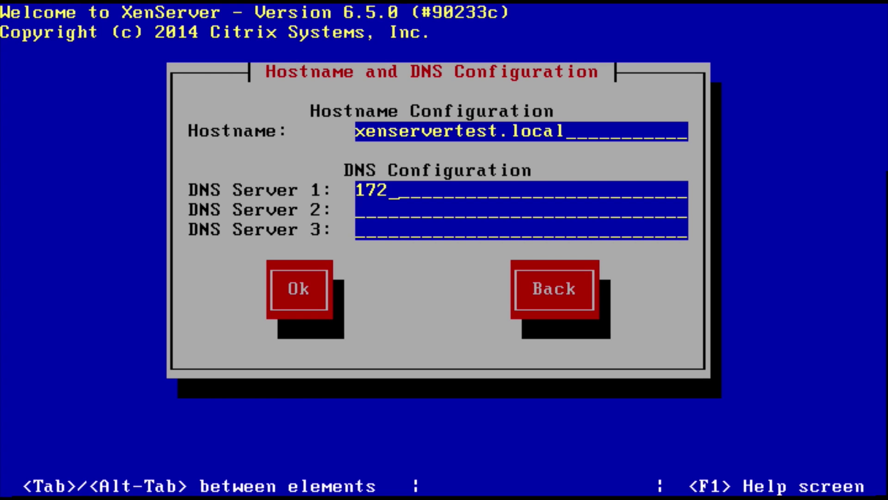
type(".16.1")
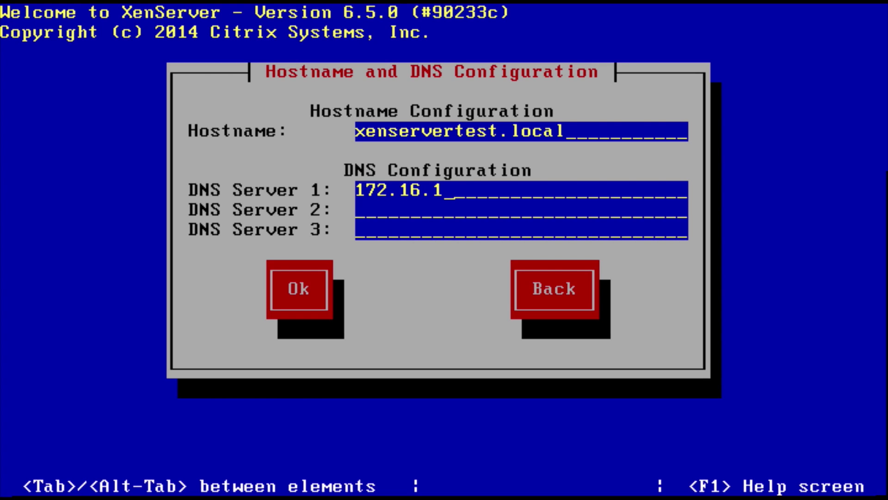
type(".50")
key("Tab")
key("Tab")
key("Tab")
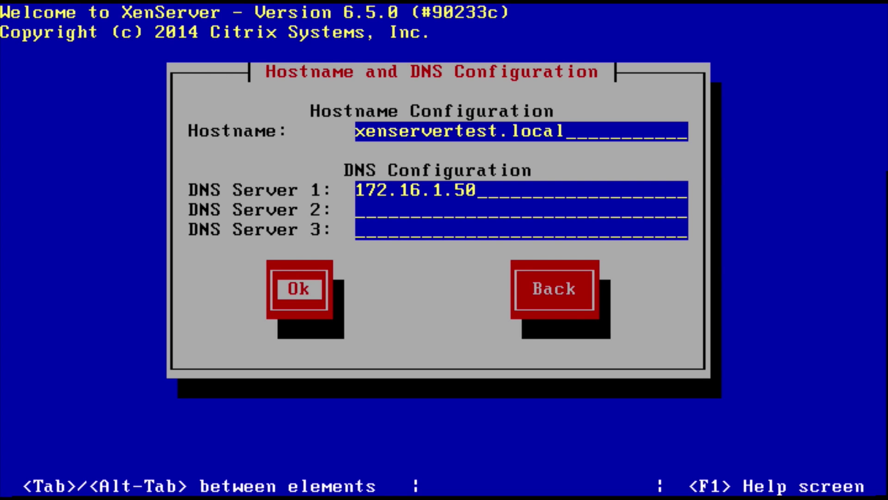
Accept the hostname and DNS settings, then pick Australia and NSW as the time zone
key("Return")
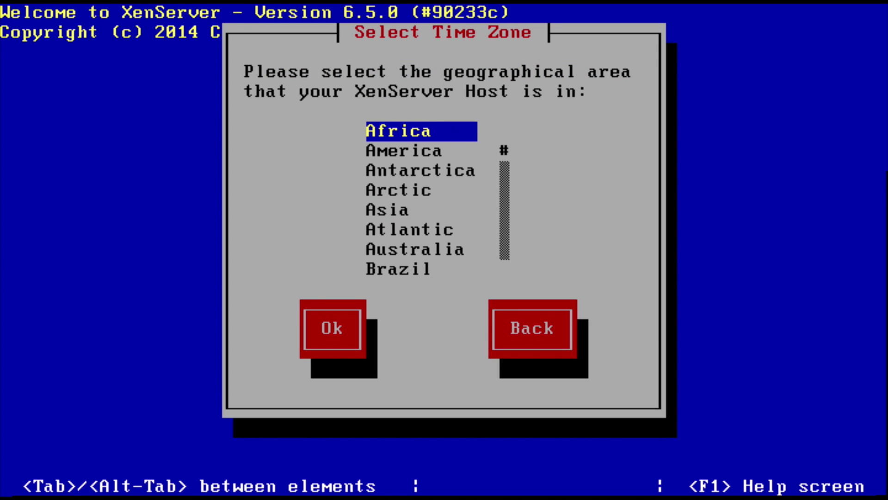
key("Down")
key("Down")
key("Down")
key("Down")
key("Down")
key("Down")
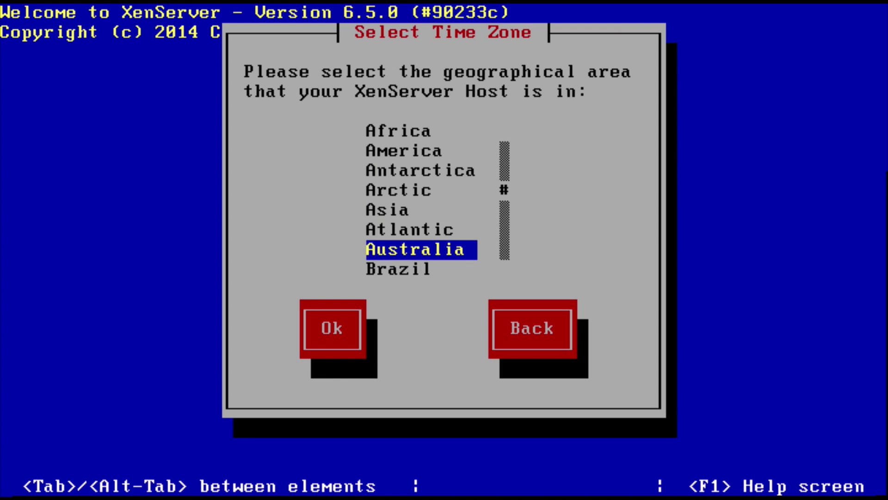
key("Tab")
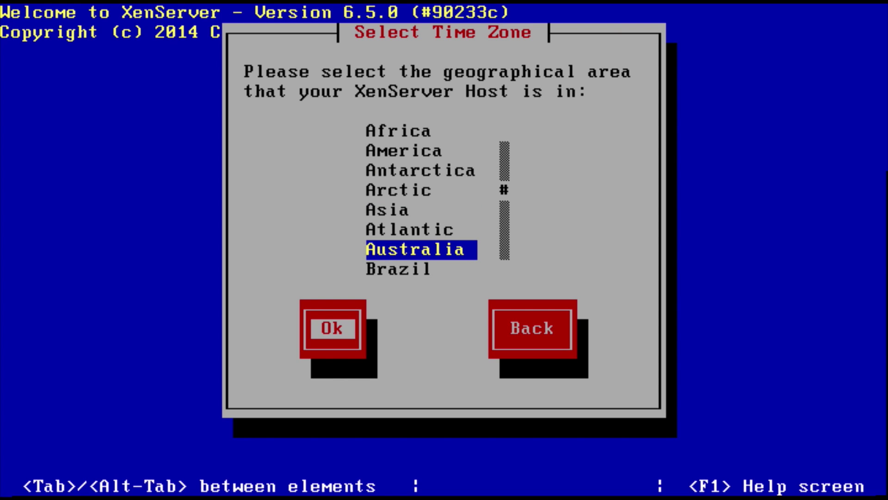
key("Return")
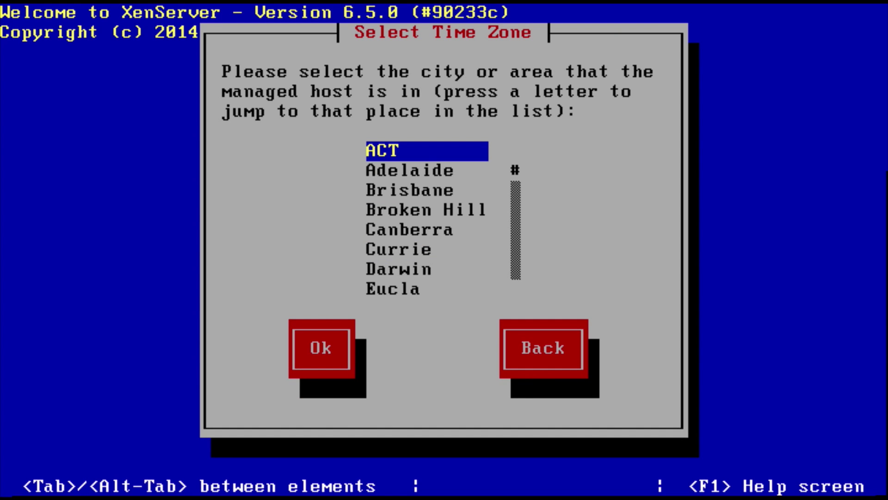
key("Down")
key("Down")
key("Down")
key("Down")
key("Down")
key("Down")
key("Down")
key("Down")
key("Down")
key("Down")
key("Down")
key("Down")
key("Down")
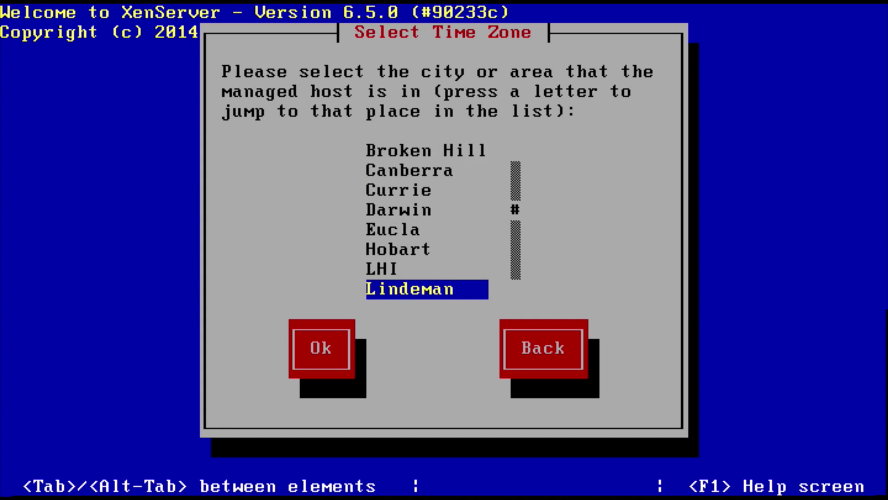
key("Down")
key("Down")
key("Up")
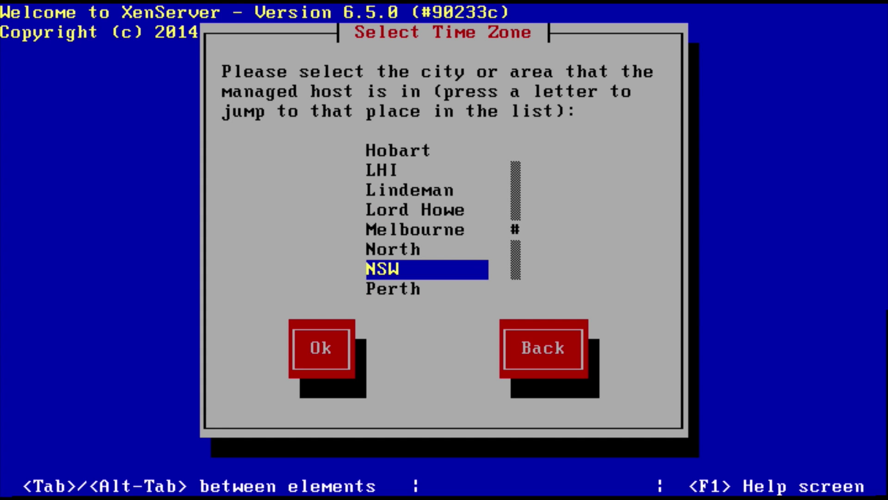
key("Tab")
key("Return")
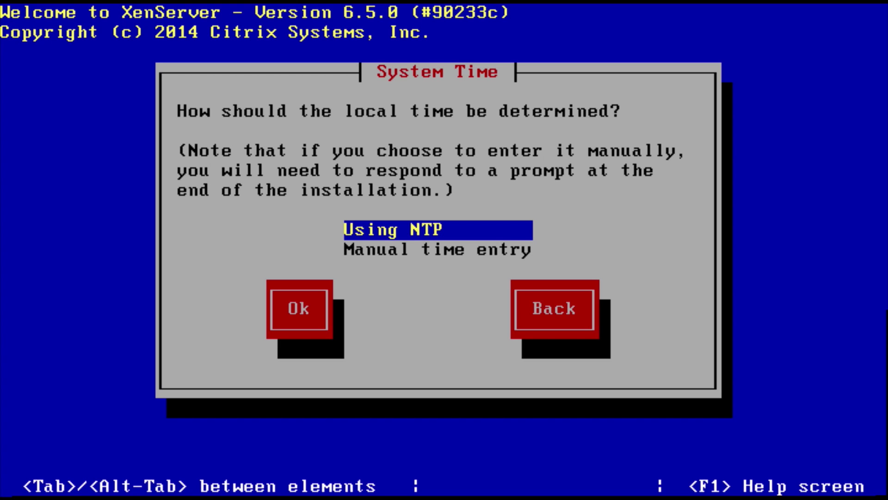
Leave System Time on 'Using NTP' instead of manual time entry
key("Down")
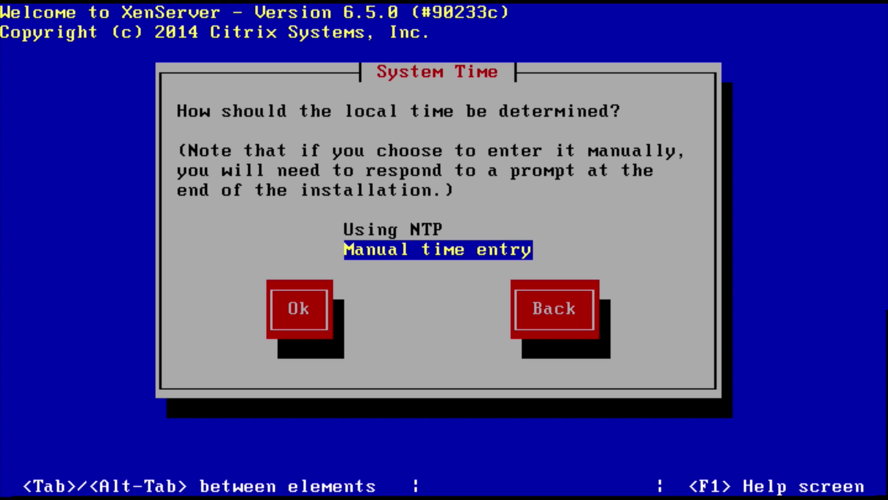
key("Up")
key("Down")
key("Up")
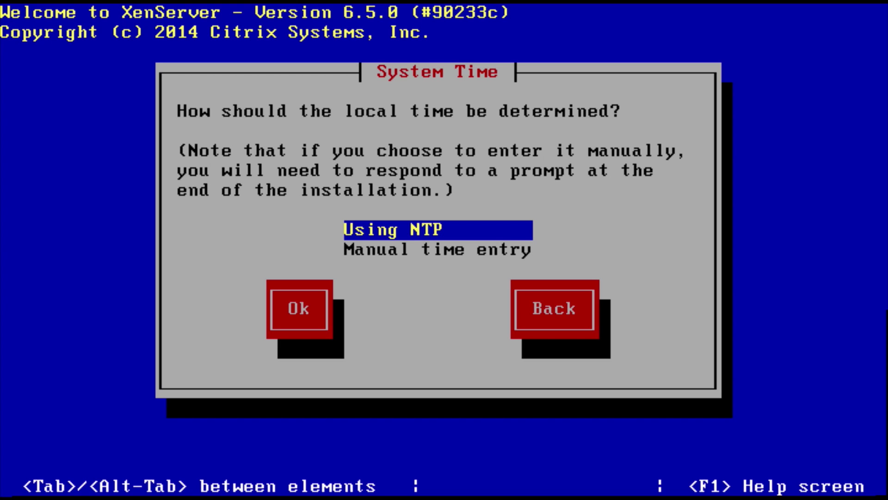
key("Down")
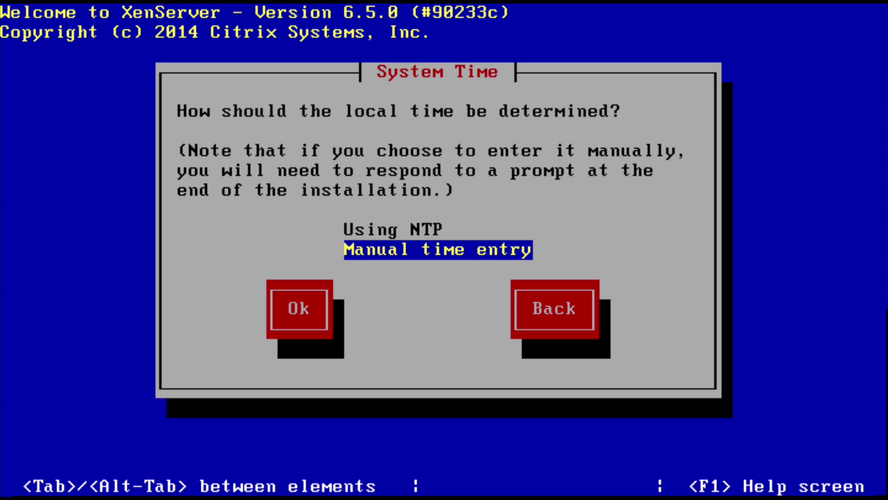
key("Up")
key("Tab")
Confirm NTP and enter 172.16.1.50 as NTP Server 1, leaving the other servers empty
key("Return")
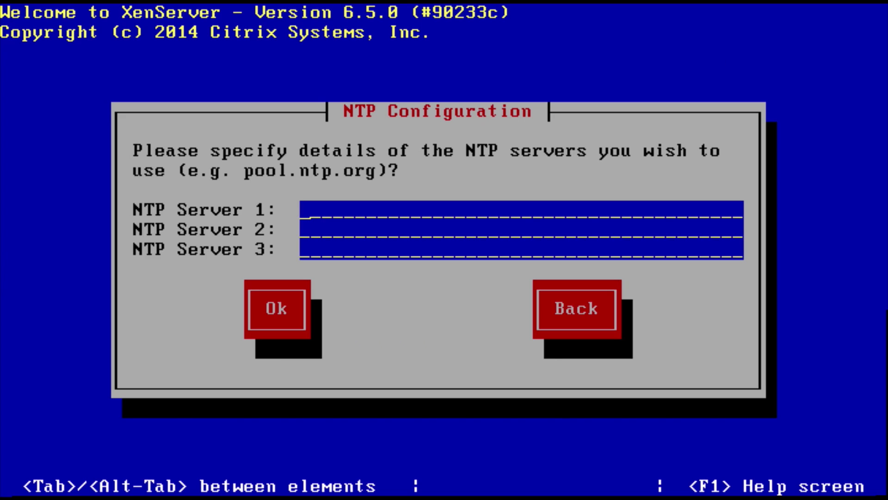
type("172.16.")
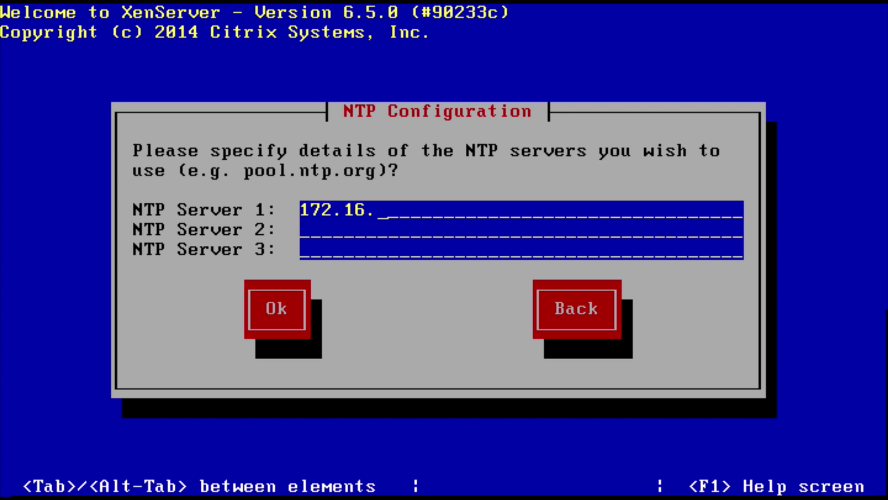
type("1.50")
key("Tab")
key("Tab")
key("Tab")
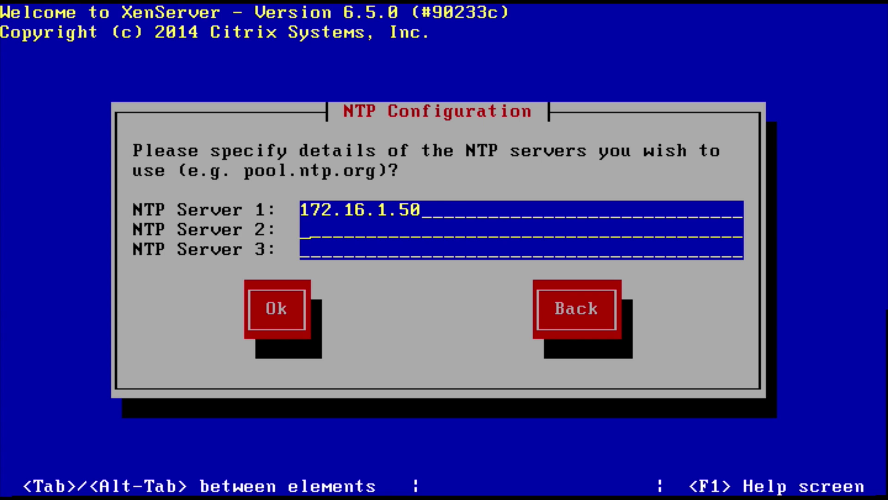
key("Return")
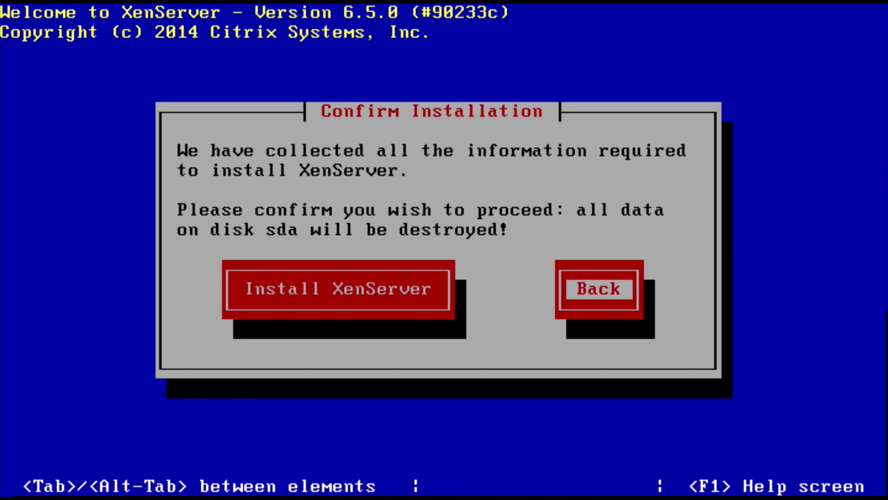
Install XenServer onto disk sda, erasing it, and reboot the host once installation completes
key("Tab")
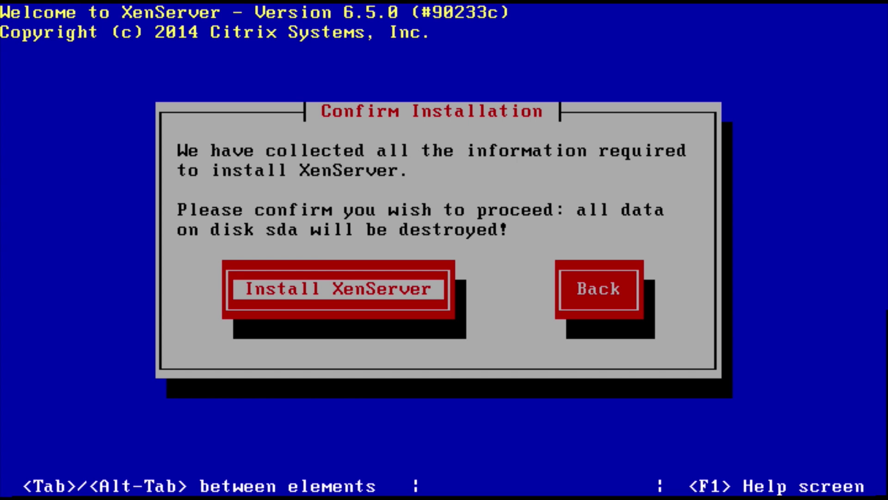
key("Return")
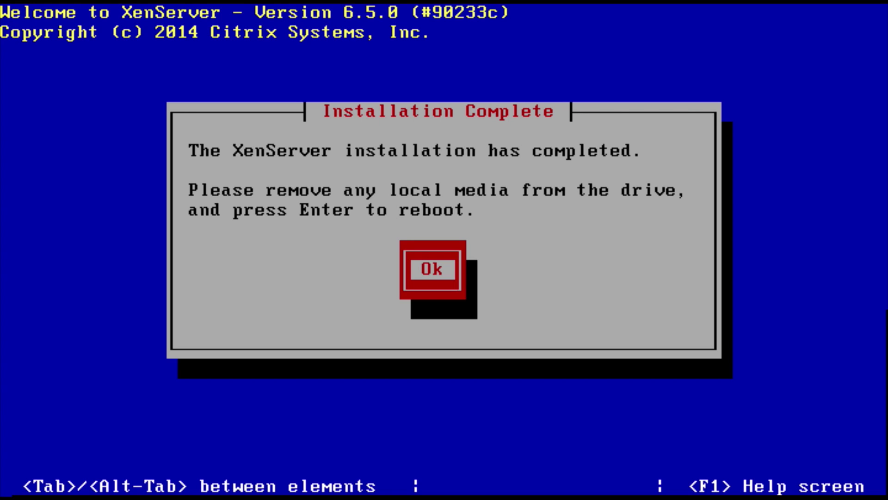
key("Return")
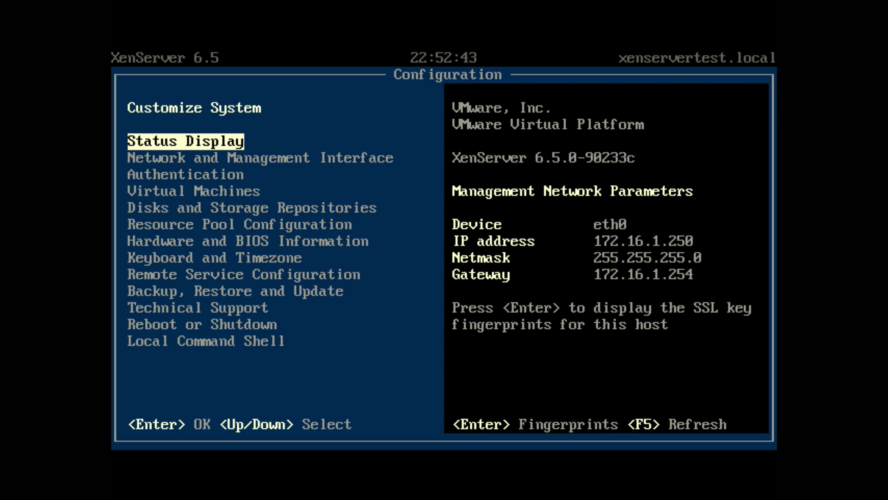
Browse the Network and Management Interface, Authentication, Virtual Machines, Keyboard and Timezone, and Reboot sections
key("Down")
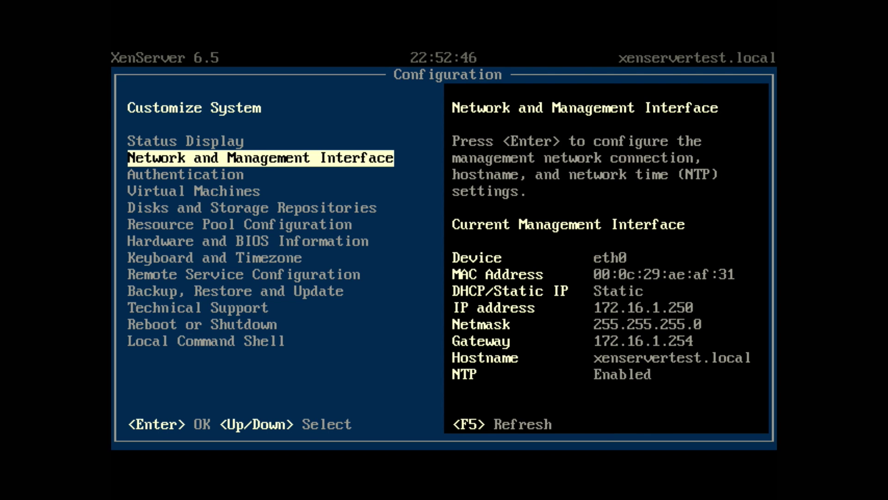
key("Down")
key("Up")
key("Up")
key("Down")
key("Down")
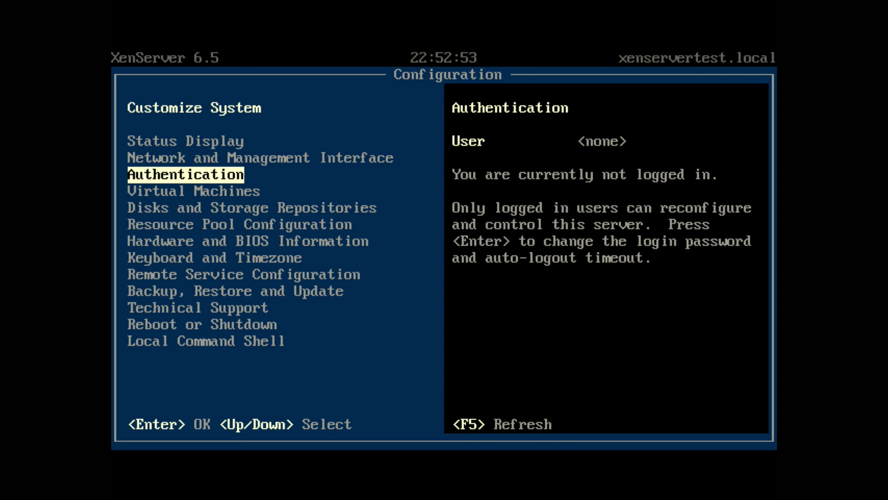
key("Down")
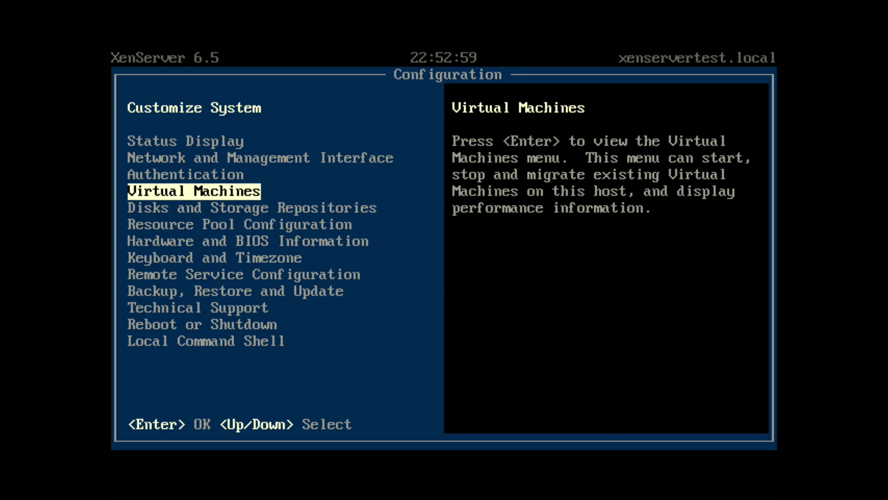
key("Down")
key("Down")
key("Down")
key("Down")
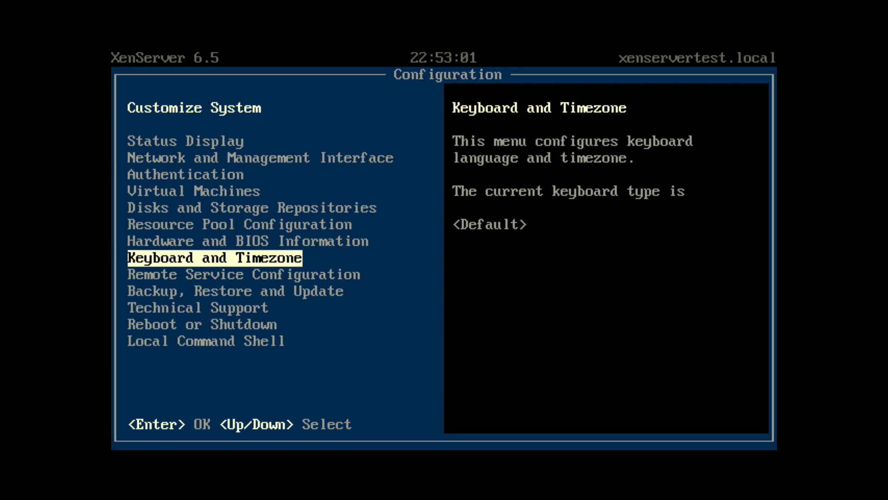
key("Down")
key("Down")
key("Down")
key("Down")
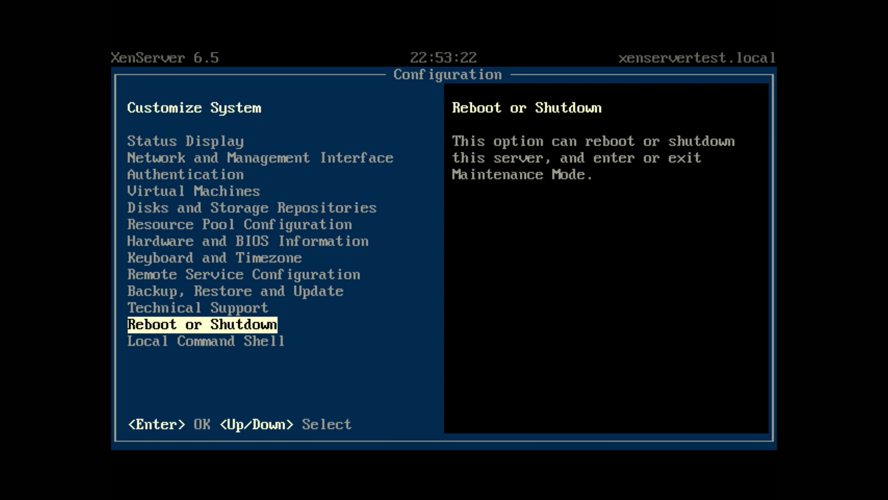
key("Up")
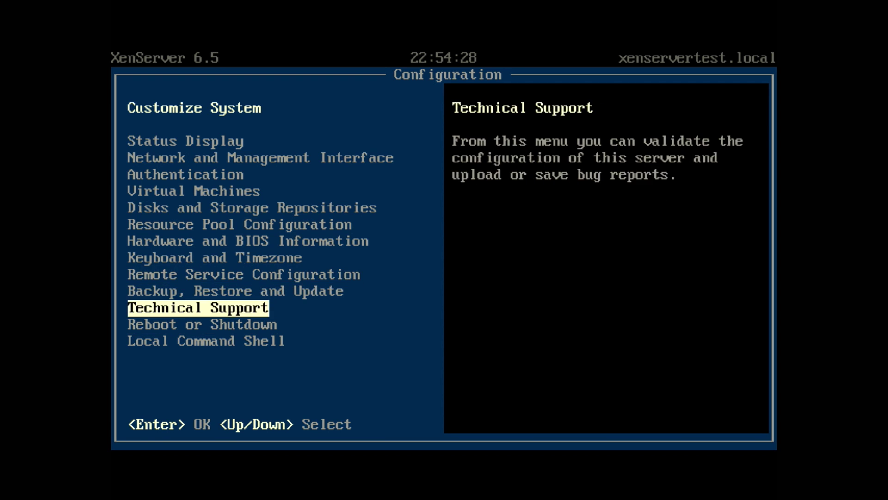
key("Up")
key("Up")
key("Up")
key("Up")
key("Up")
key("Up")
key("Up")
key("Up")
key("Up")
key("Up")
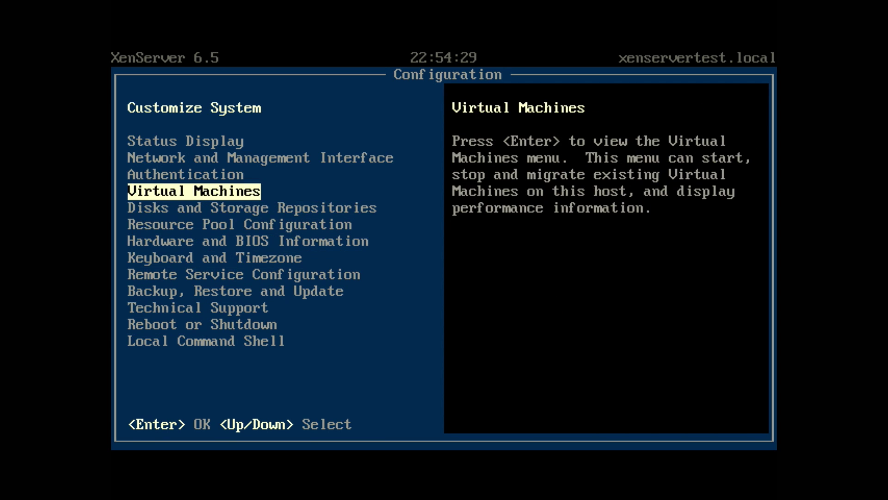